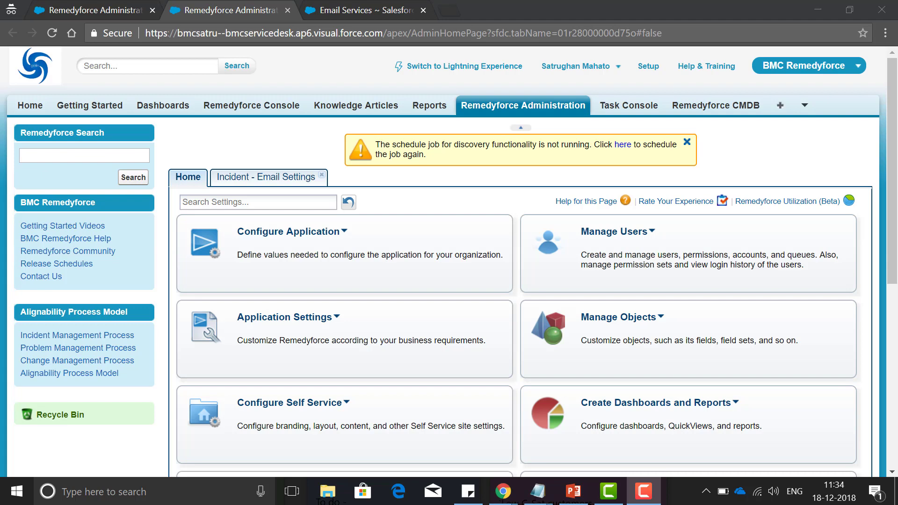
Step: Reload Remedyforce Administration and go to Incident - Email Settings under Configure Email
{"action": "left_click", "coordinate": [509, 106]}
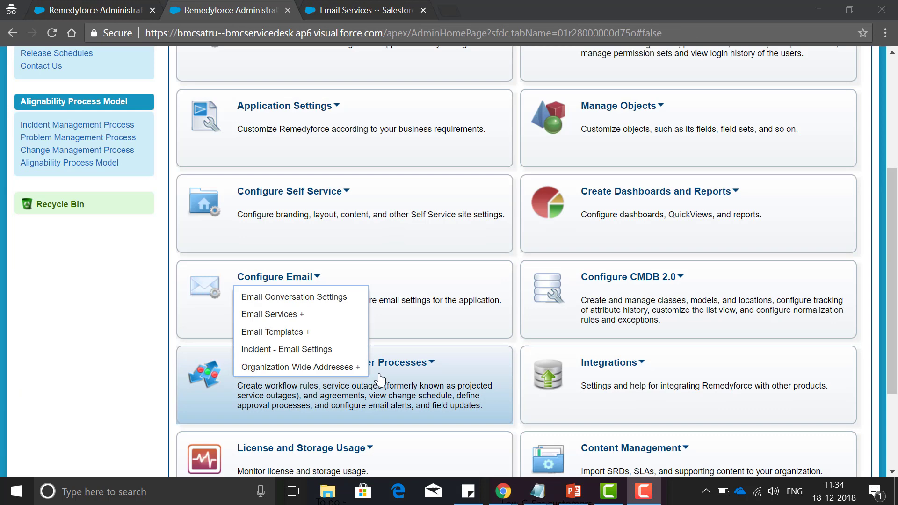
{"action": "left_click", "coordinate": [279, 351]}
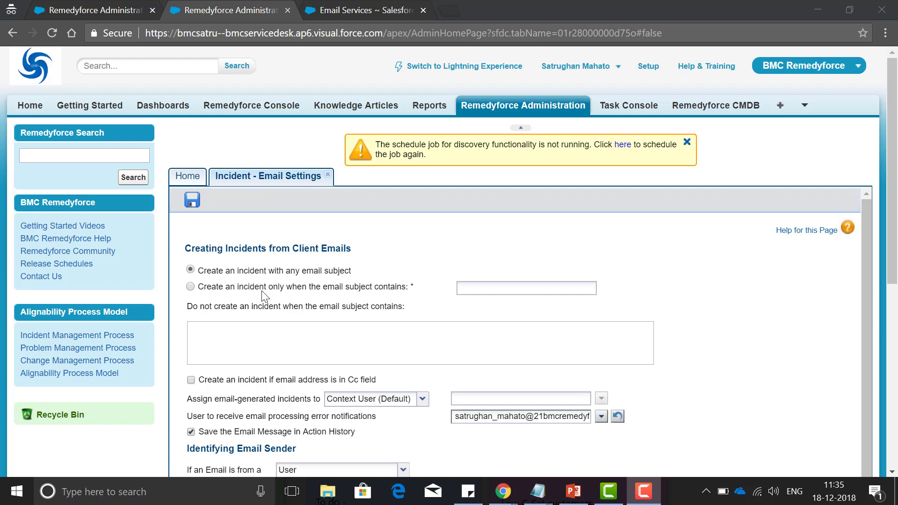
{"action": "scroll", "coordinate": [225, 291], "scroll_direction": "down", "scroll_amount": 1}
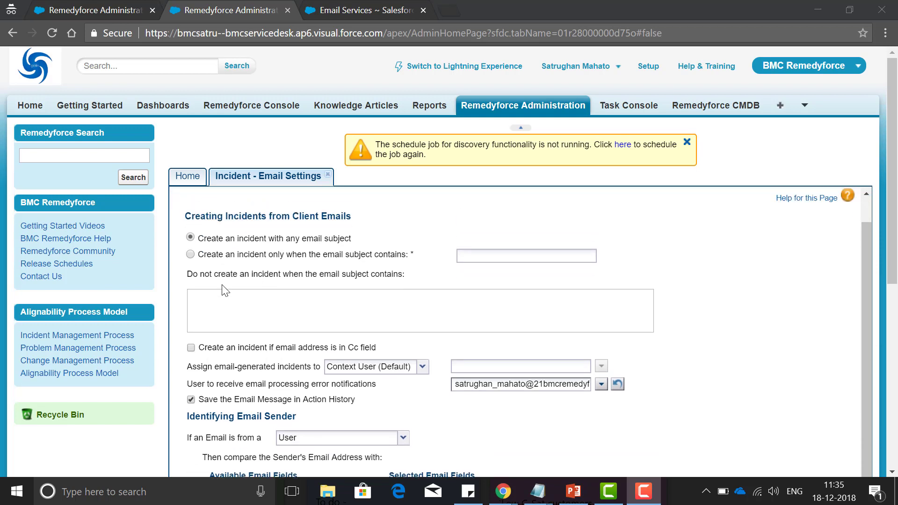
{"action": "scroll", "coordinate": [215, 280], "scroll_direction": "up", "scroll_amount": 1}
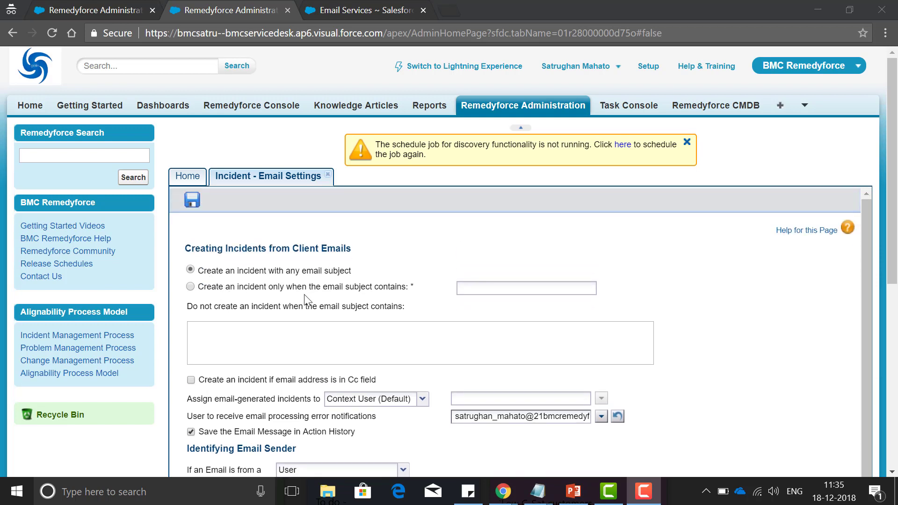
{"action": "scroll", "coordinate": [305, 301], "scroll_direction": "down", "scroll_amount": 1}
{"action": "scroll", "coordinate": [278, 320], "scroll_direction": "down", "scroll_amount": 1}
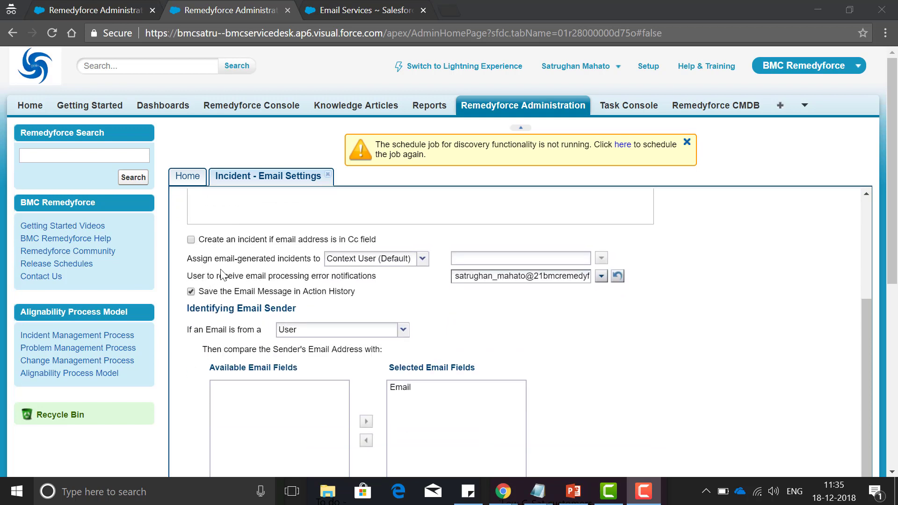
{"action": "left_click", "coordinate": [422, 259]}
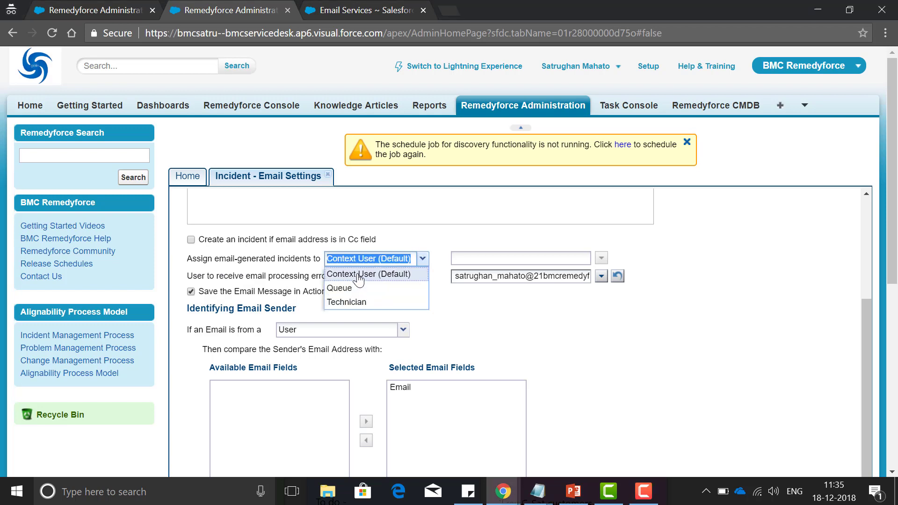
{"action": "left_click", "coordinate": [473, 315]}
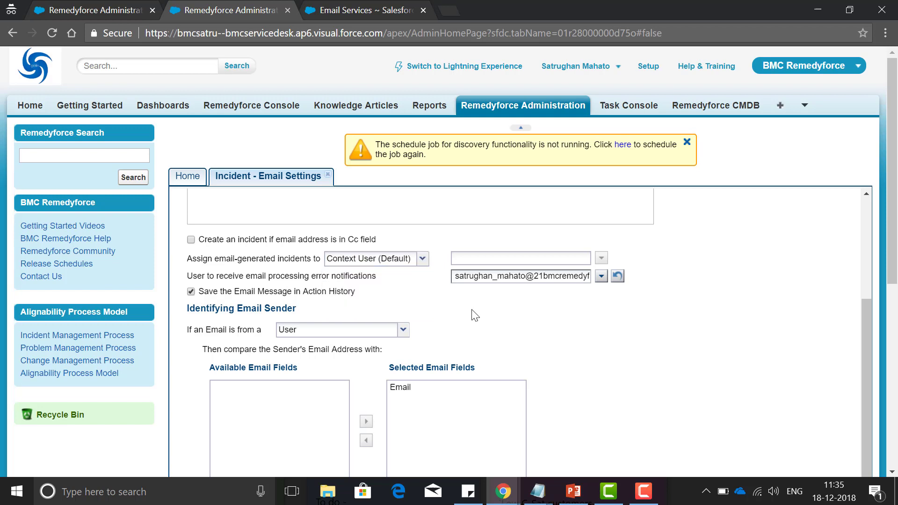
{"action": "scroll", "coordinate": [245, 309], "scroll_direction": "down", "scroll_amount": 1}
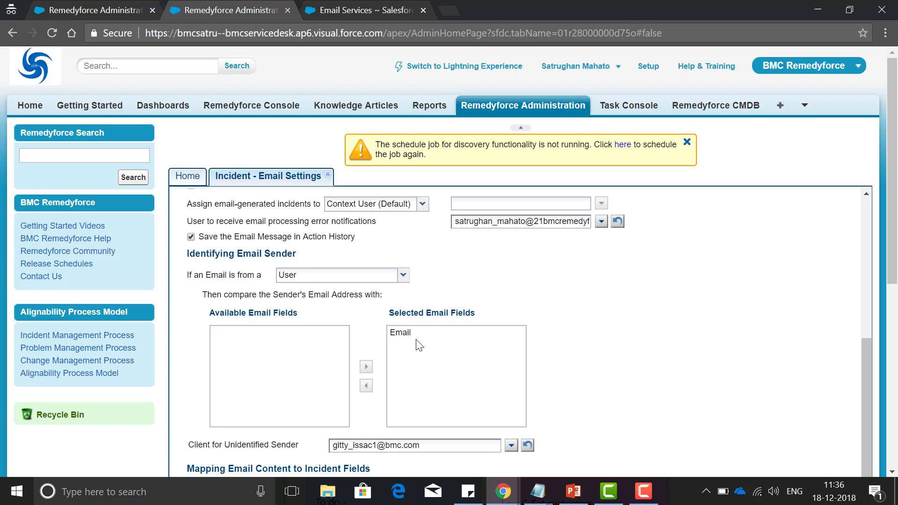
{"action": "scroll", "coordinate": [419, 344], "scroll_direction": "down", "scroll_amount": 1}
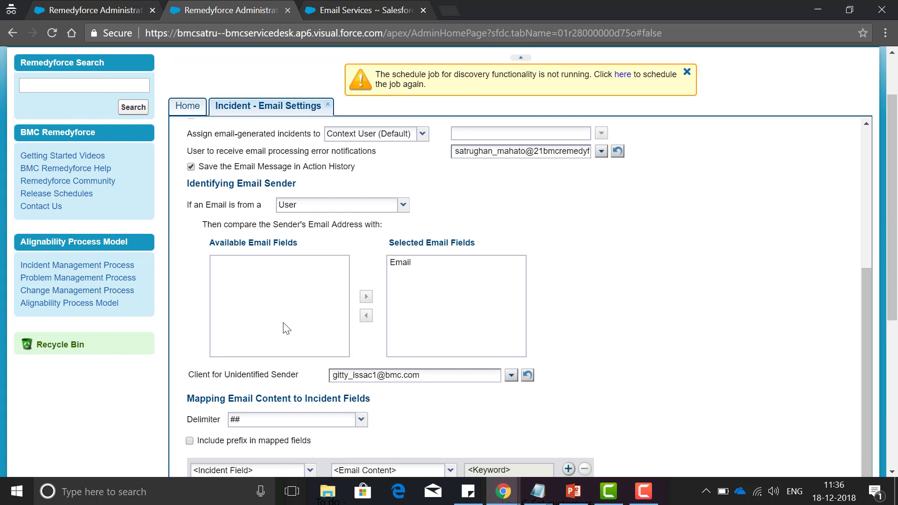
{"action": "scroll", "coordinate": [284, 329], "scroll_direction": "down", "scroll_amount": 1}
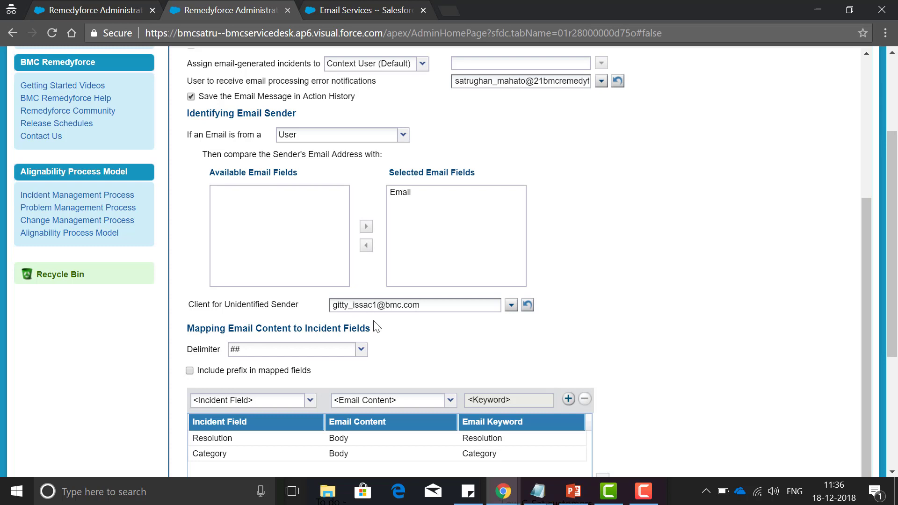
{"action": "scroll", "coordinate": [298, 305], "scroll_direction": "down", "scroll_amount": 1}
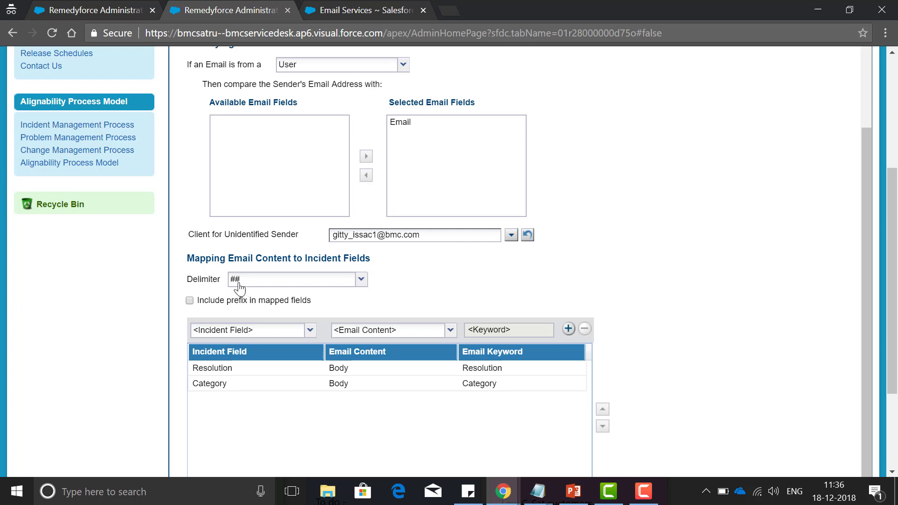
{"action": "left_click", "coordinate": [361, 281]}
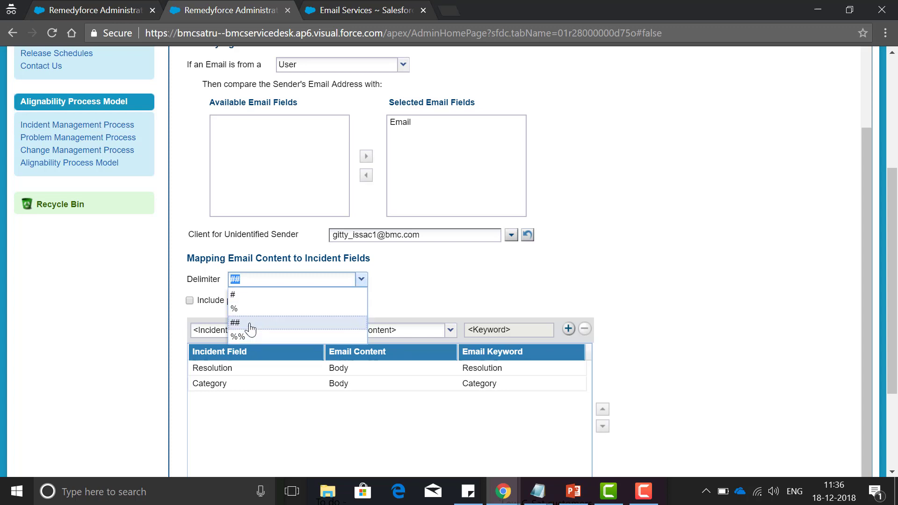
{"action": "left_click", "coordinate": [435, 278]}
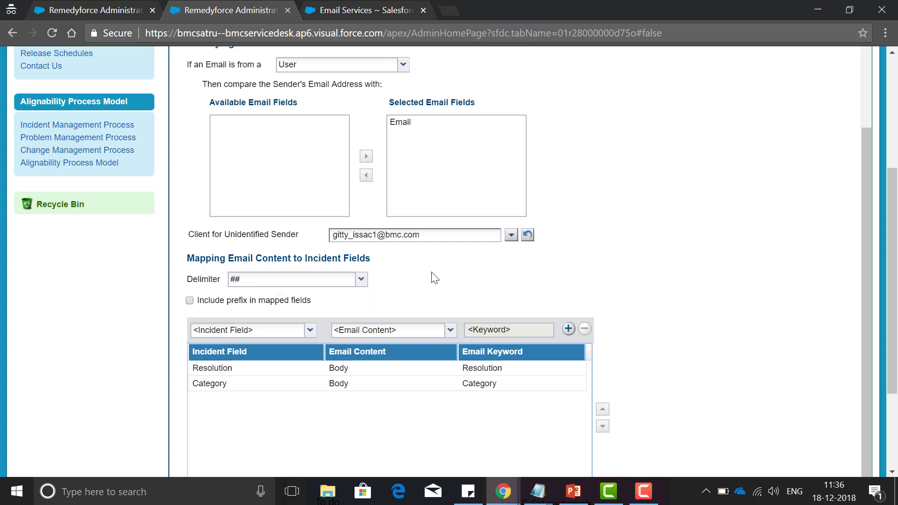
{"action": "scroll", "coordinate": [294, 364], "scroll_direction": "down", "scroll_amount": 1}
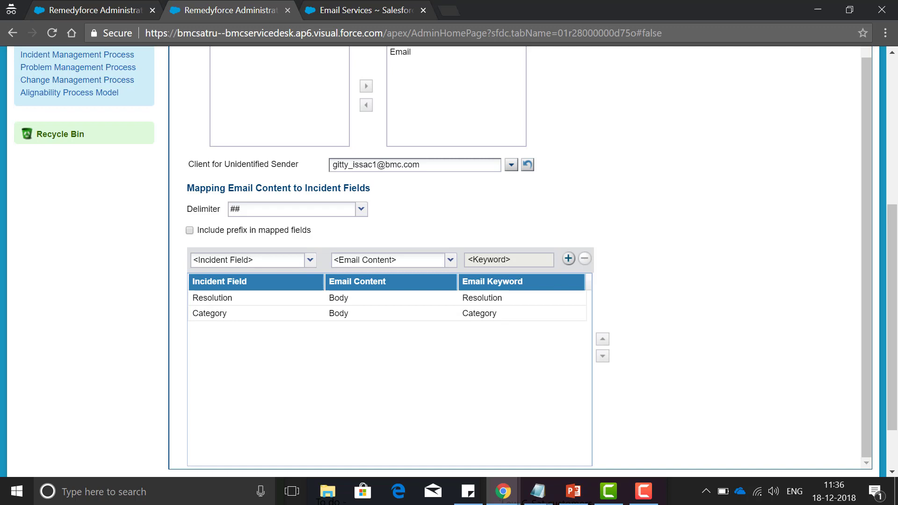
{"action": "scroll", "coordinate": [450, 259], "scroll_direction": "up", "scroll_amount": 10}
Step: Save the Incident - Email Settings and dismiss the success confirmation
{"action": "left_click", "coordinate": [192, 201]}
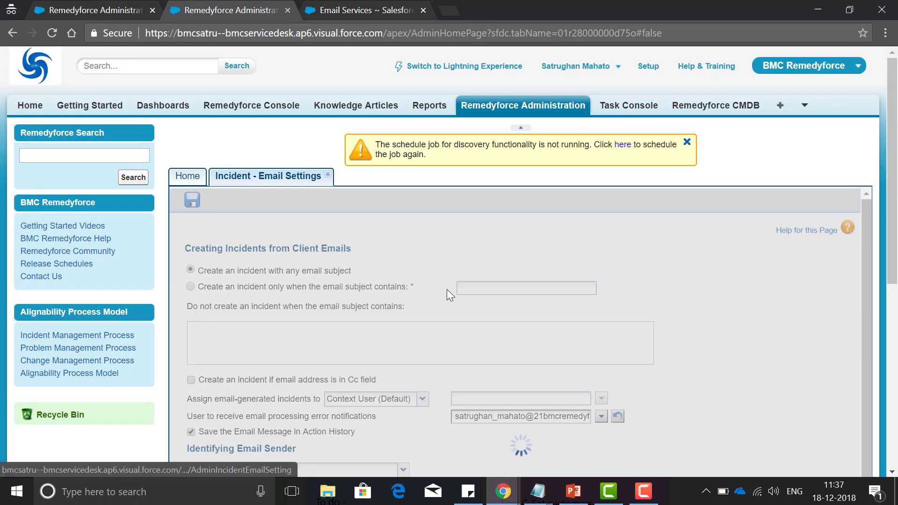
{"action": "scroll", "coordinate": [452, 309], "scroll_direction": "down", "scroll_amount": 3}
{"action": "left_click", "coordinate": [519, 265]}
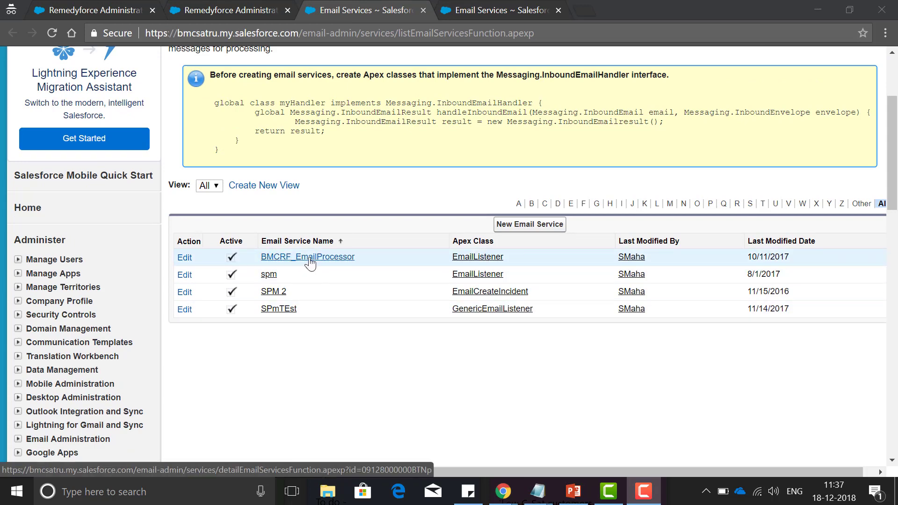
Step: Copy the BMCRF_EmailProcessor inbound email address and return to the Outlook draft
{"action": "left_click", "coordinate": [310, 261]}
{"action": "scroll", "coordinate": [733, 363], "scroll_direction": "down", "scroll_amount": 3}
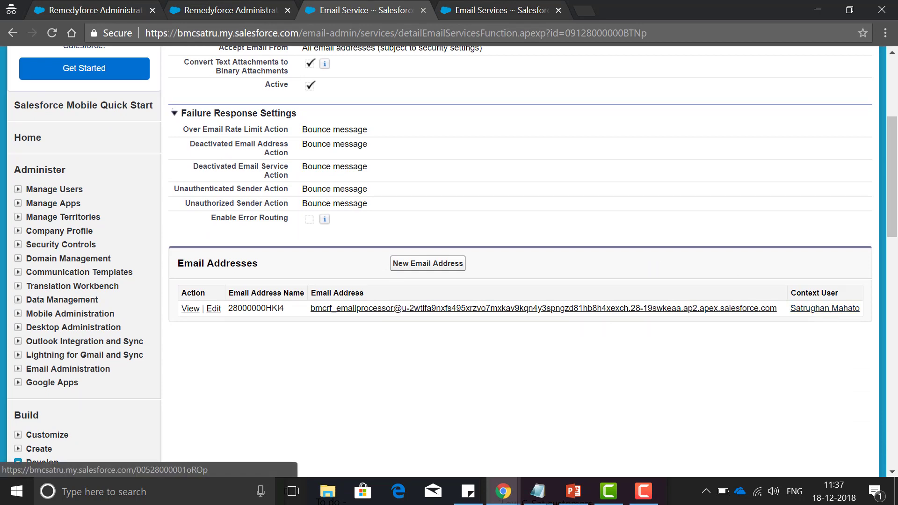
{"action": "scroll", "coordinate": [342, 250], "scroll_direction": "up", "scroll_amount": 2}
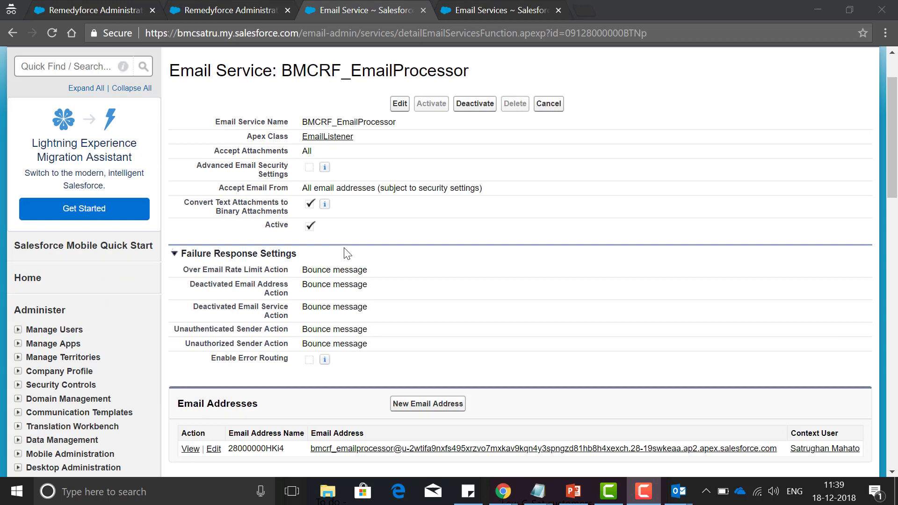
{"action": "scroll", "coordinate": [381, 263], "scroll_direction": "down", "scroll_amount": 1}
{"action": "scroll", "coordinate": [382, 263], "scroll_direction": "up", "scroll_amount": 1}
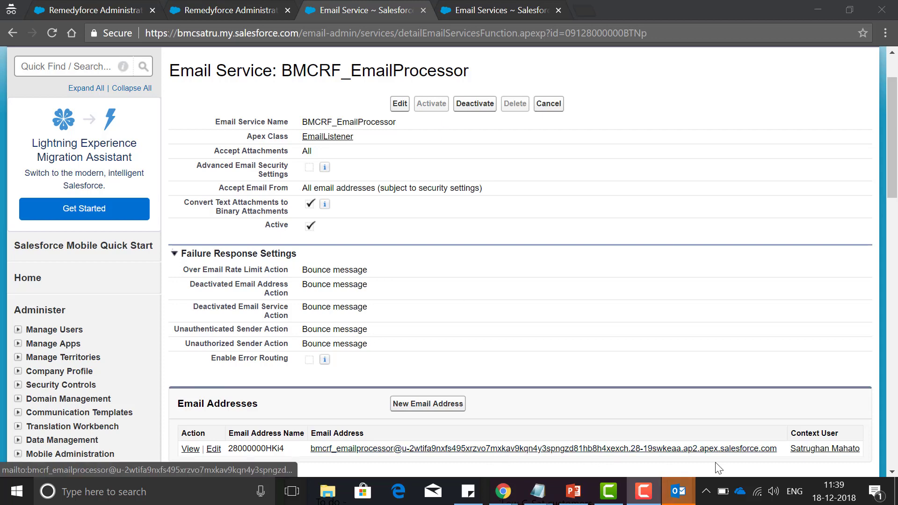
{"action": "left_click_drag", "start_coordinate": [785, 454], "coordinate": [312, 459]}
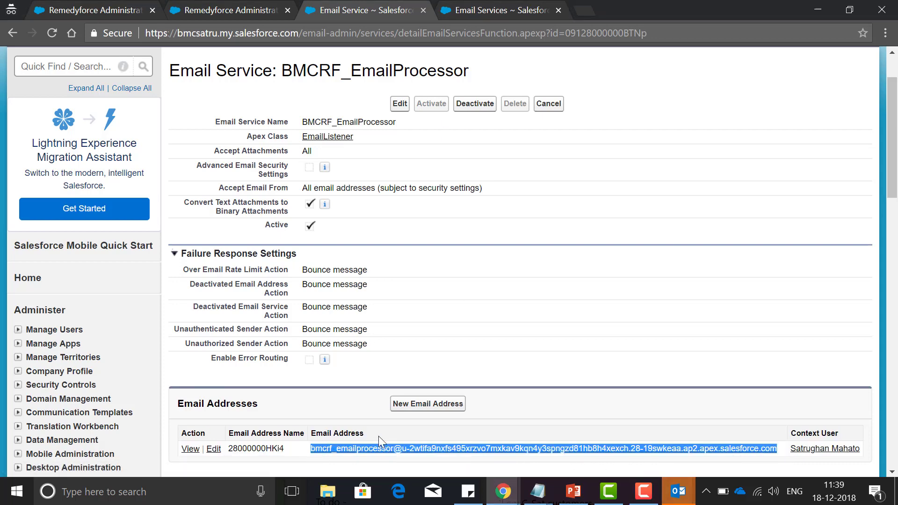
{"action": "left_click", "coordinate": [818, 9]}
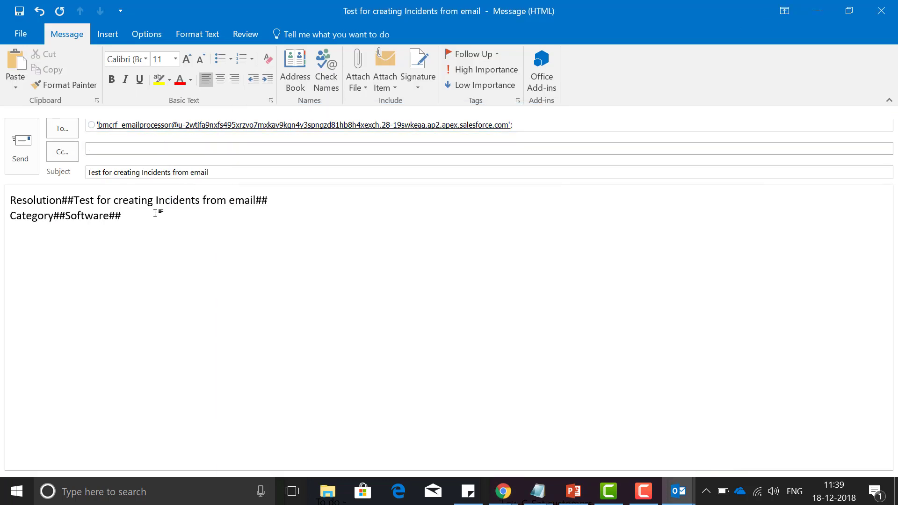
Step: Check the Resolution and Category body lines, then send the test email to the processor
{"action": "mouse_move", "coordinate": [9, 201]}
{"action": "left_mouse_down"}
{"action": "mouse_move", "coordinate": [48, 216]}
{"action": "mouse_move", "coordinate": [126, 218]}
{"action": "left_mouse_up"}
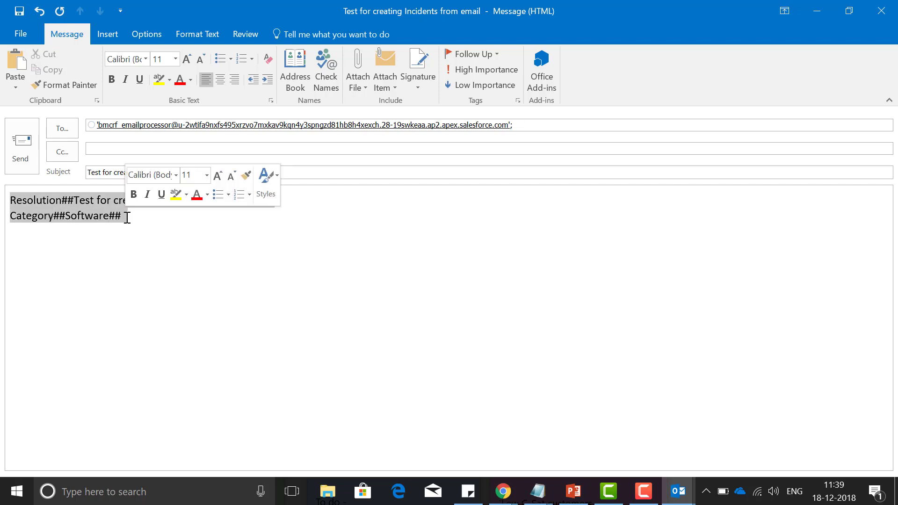
{"action": "left_click", "coordinate": [158, 248]}
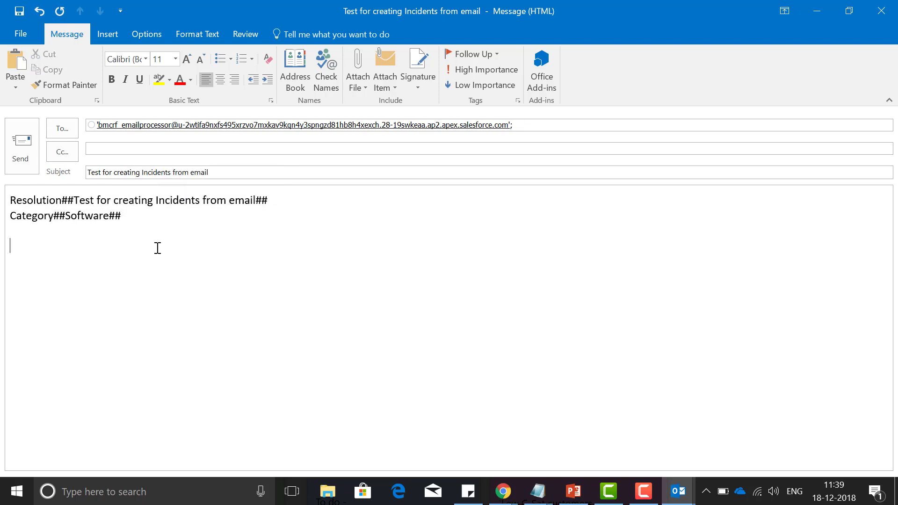
{"action": "left_click", "coordinate": [20, 145]}
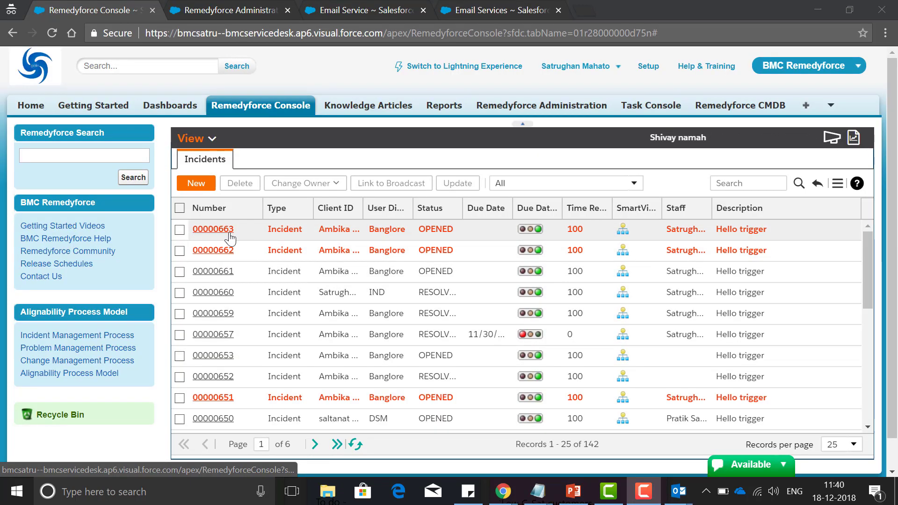
Step: Open incident 00000663 from the Remedyforce Console Incidents list to check its Resolution
{"action": "left_click", "coordinate": [213, 229]}
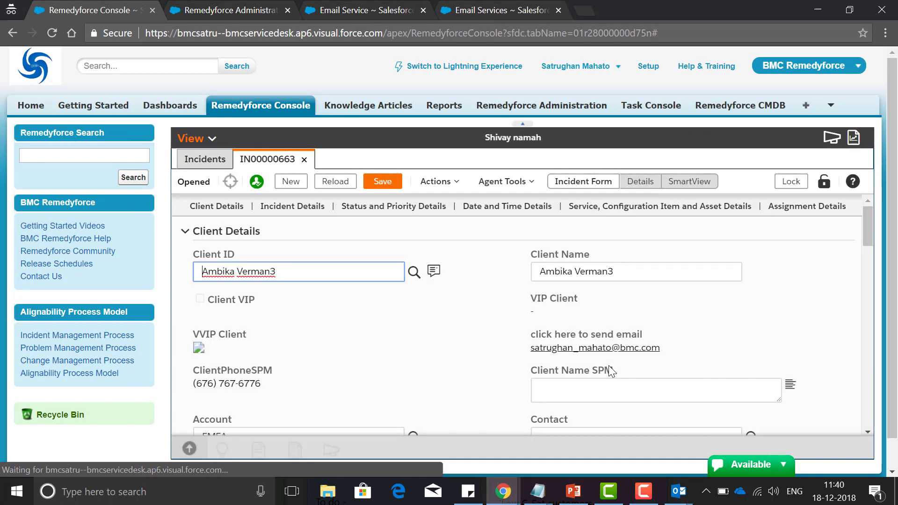
{"action": "scroll", "coordinate": [609, 367], "scroll_direction": "down", "scroll_amount": 3}
{"action": "scroll", "coordinate": [609, 372], "scroll_direction": "down", "scroll_amount": 2}
{"action": "scroll", "coordinate": [609, 374], "scroll_direction": "down", "scroll_amount": 2}
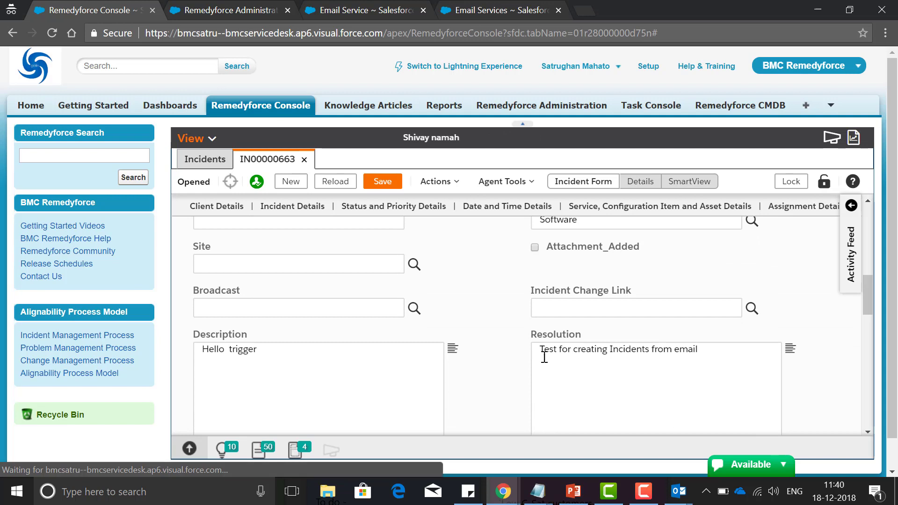